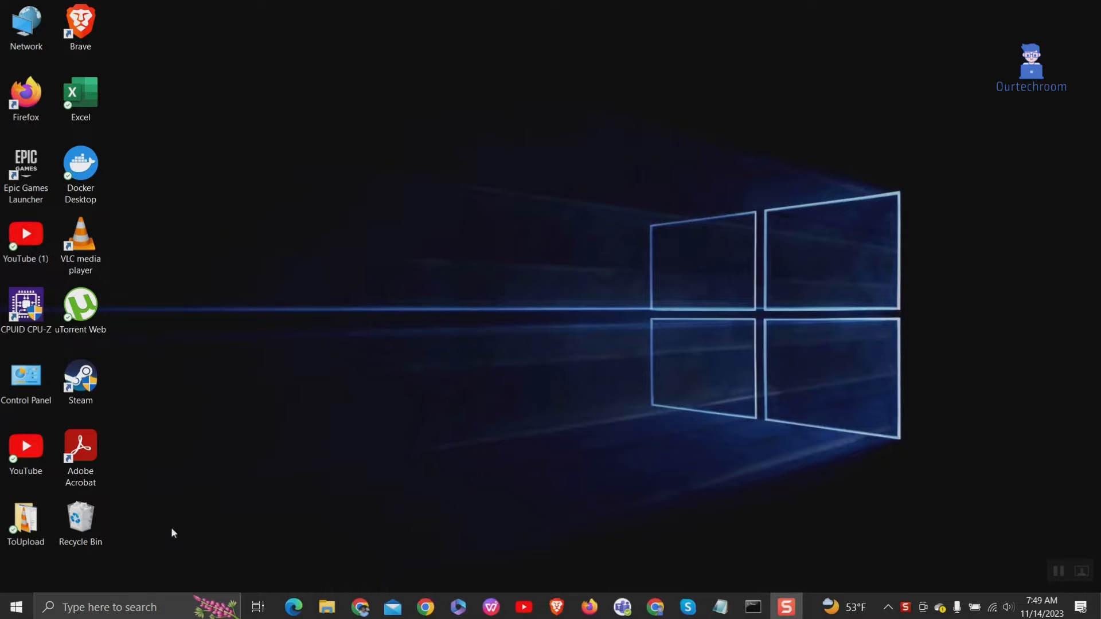
# Step: Search for 'cmd' and launch Command Prompt with Run as administrator
pyautogui.click(123, 607)
pyautogui.write('cmd')
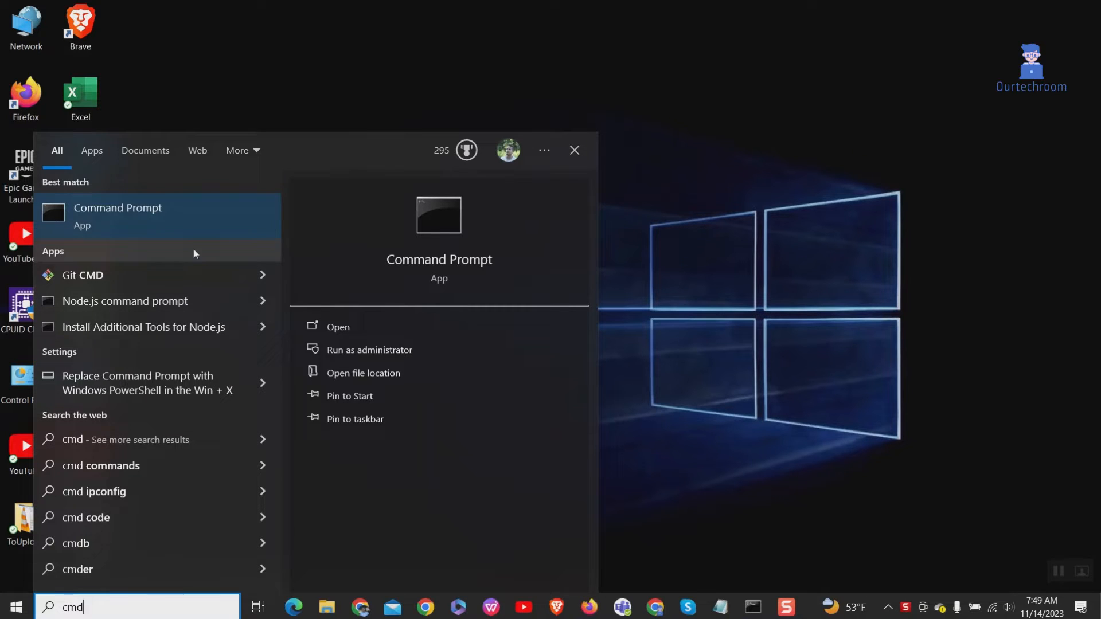
pyautogui.rightClick(195, 225)
pyautogui.click(352, 254)
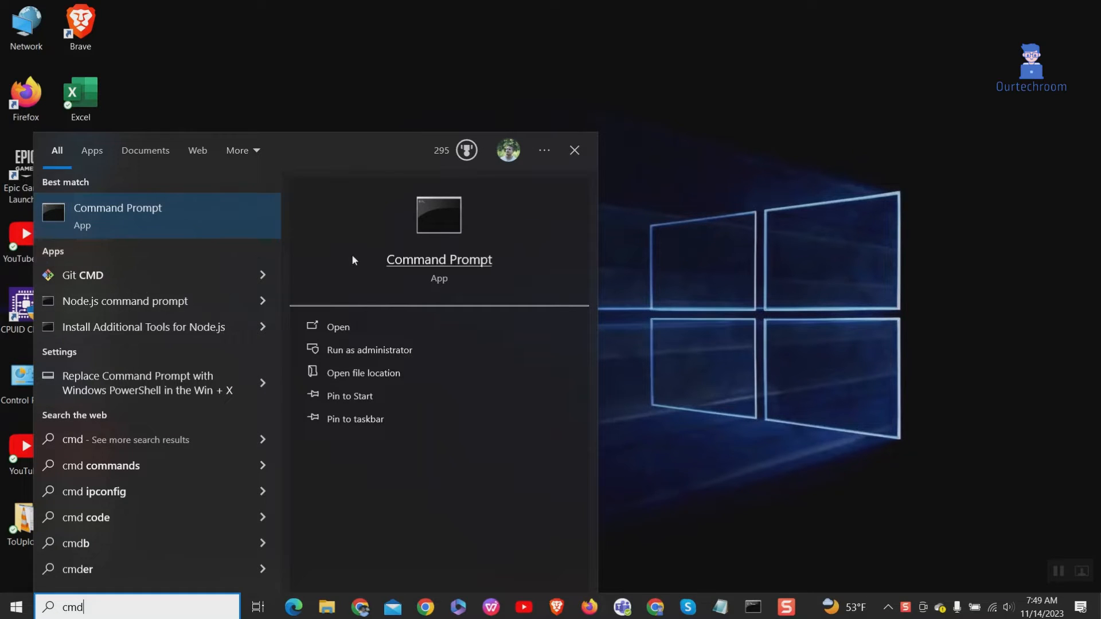
pyautogui.click(404, 351)
# Step: Maximize the console, enter netsh, run 'interface show interface' and highlight the Wi-Fi interface name
pyautogui.click(606, 183)
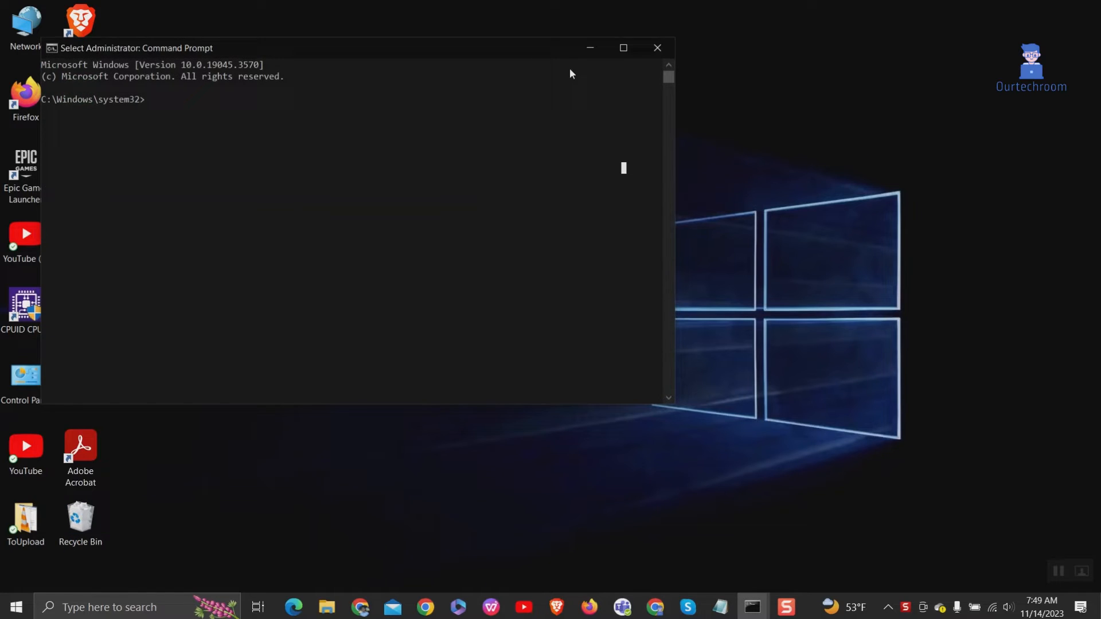
pyautogui.doubleClick(550, 48)
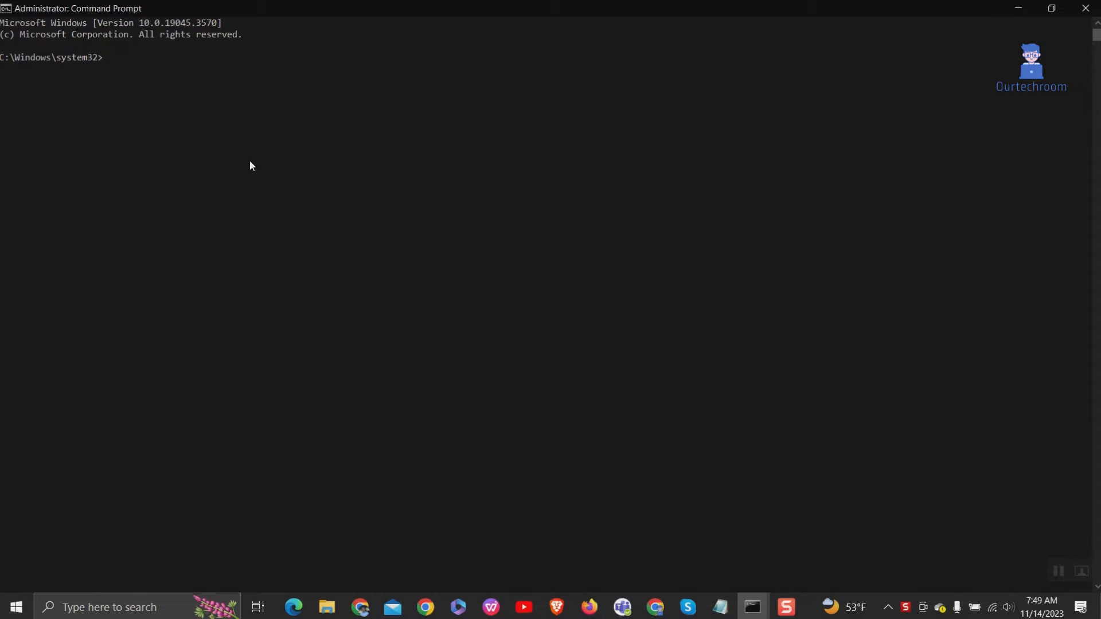
pyautogui.click(253, 168)
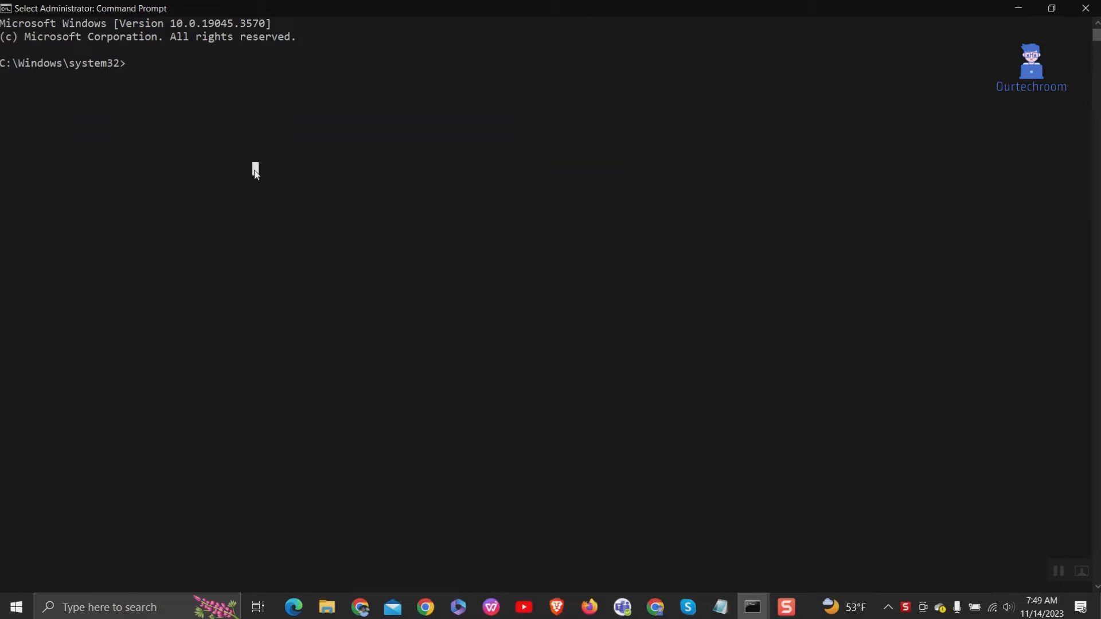
pyautogui.write('netsh')
pyautogui.press('Return')
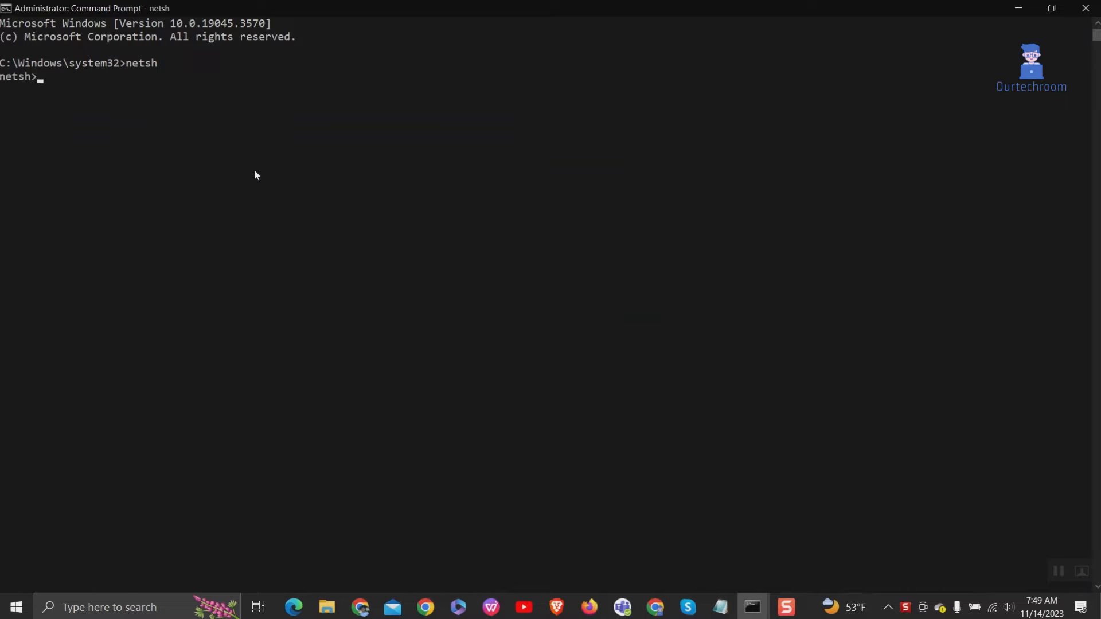
pyautogui.write('int')
pyautogui.write('erface show i')
pyautogui.write('nterface')
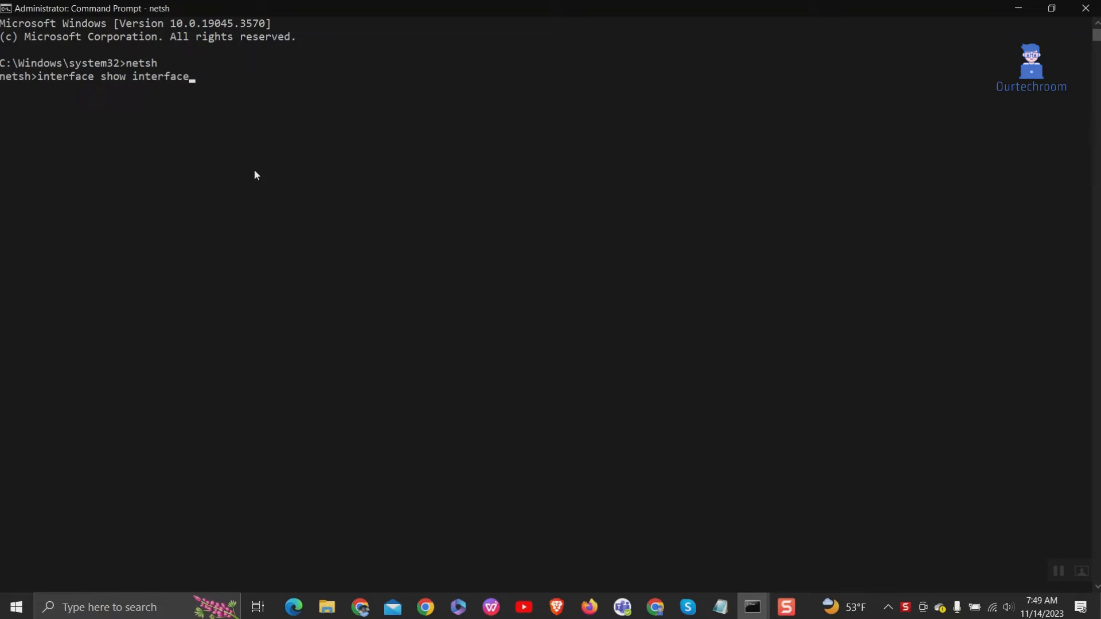
pyautogui.press('Return')
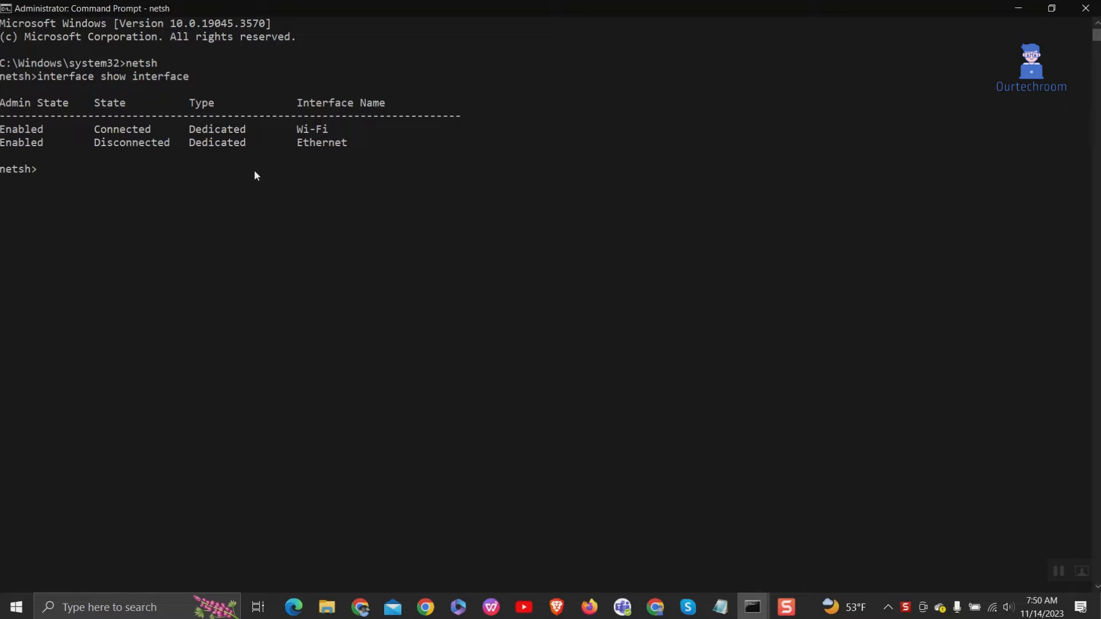
pyautogui.moveTo(297, 129); pyautogui.dragTo(334, 131)
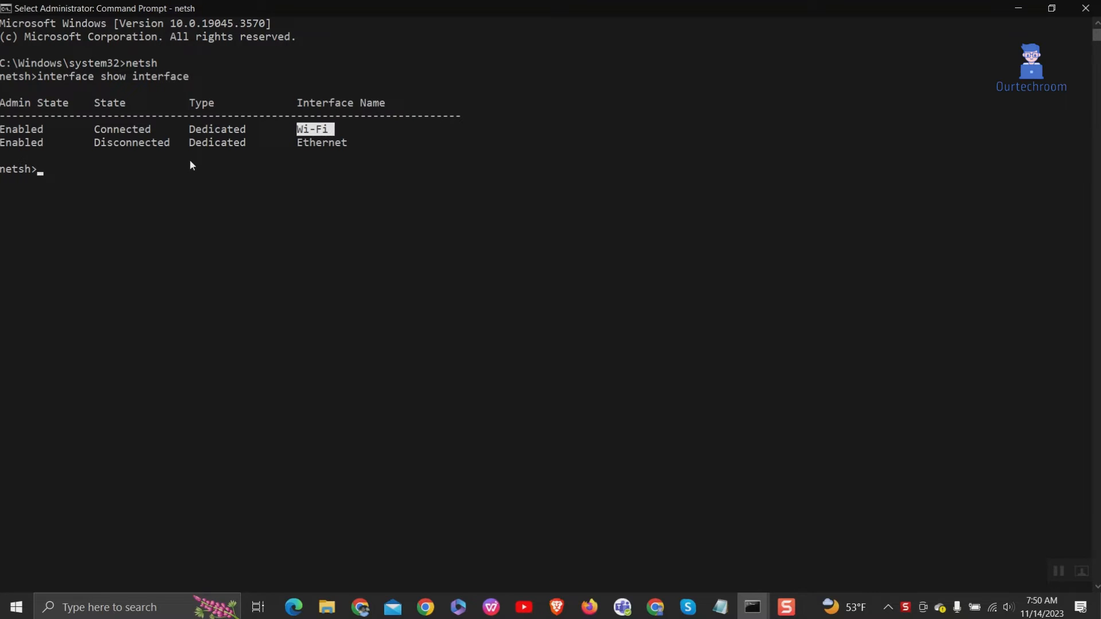
# Step: Copy the 'interface ip set dns' template line from Notepad for reuse at the netsh prompt
pyautogui.click(187, 175)
pyautogui.click(720, 607)
pyautogui.click(678, 221)
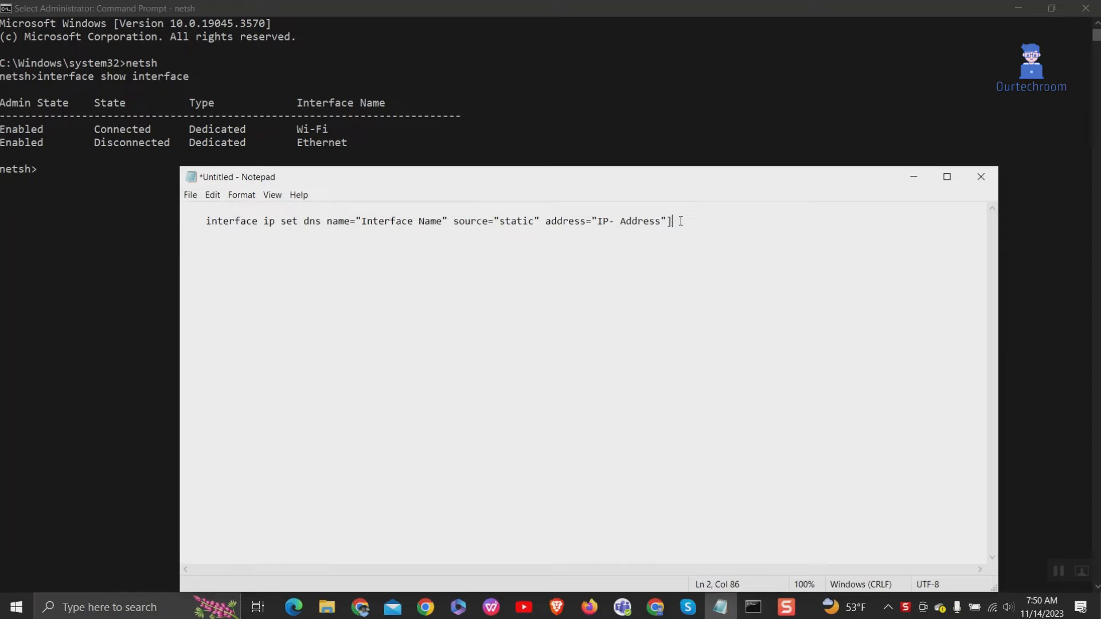
pyautogui.moveTo(671, 221); pyautogui.dragTo(205, 224)
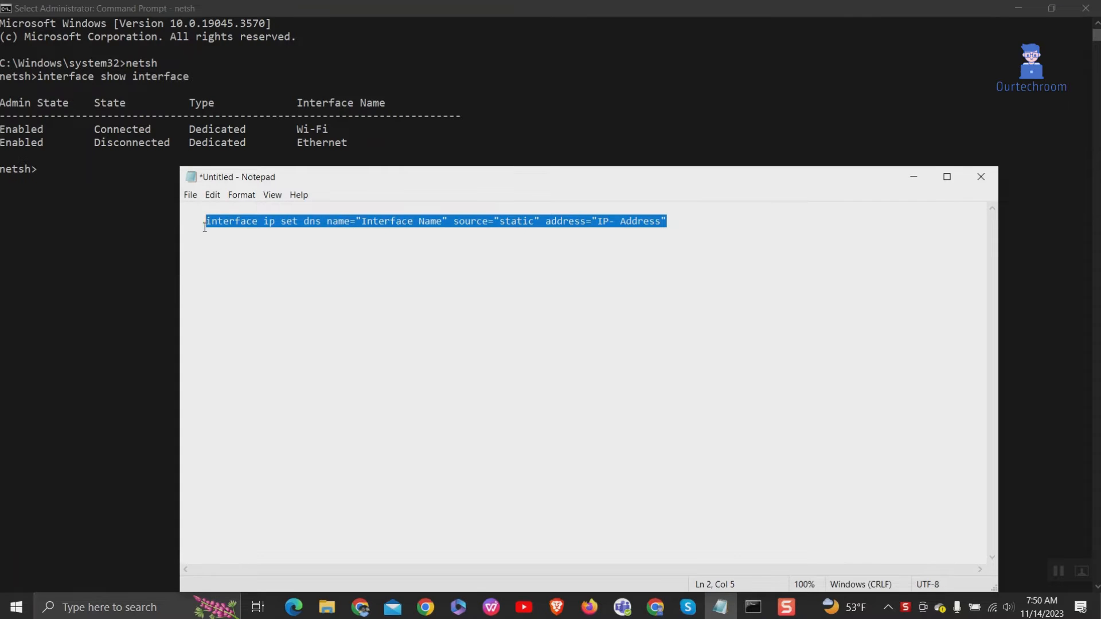
pyautogui.hotkey('ctrl', 'c')
pyautogui.click(84, 176)
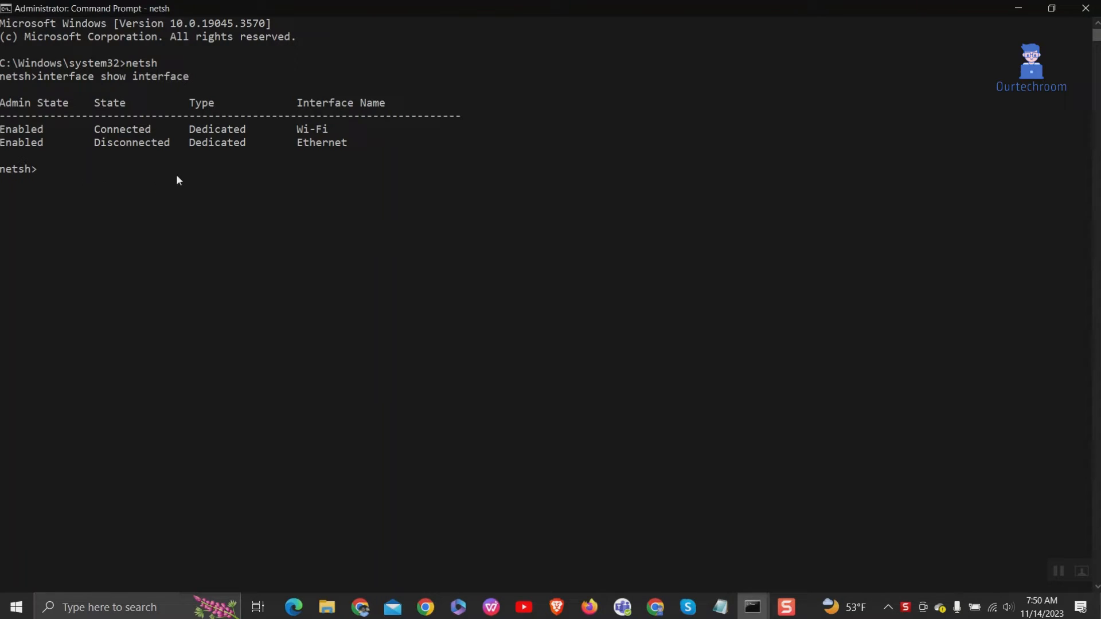
pyautogui.click(720, 608)
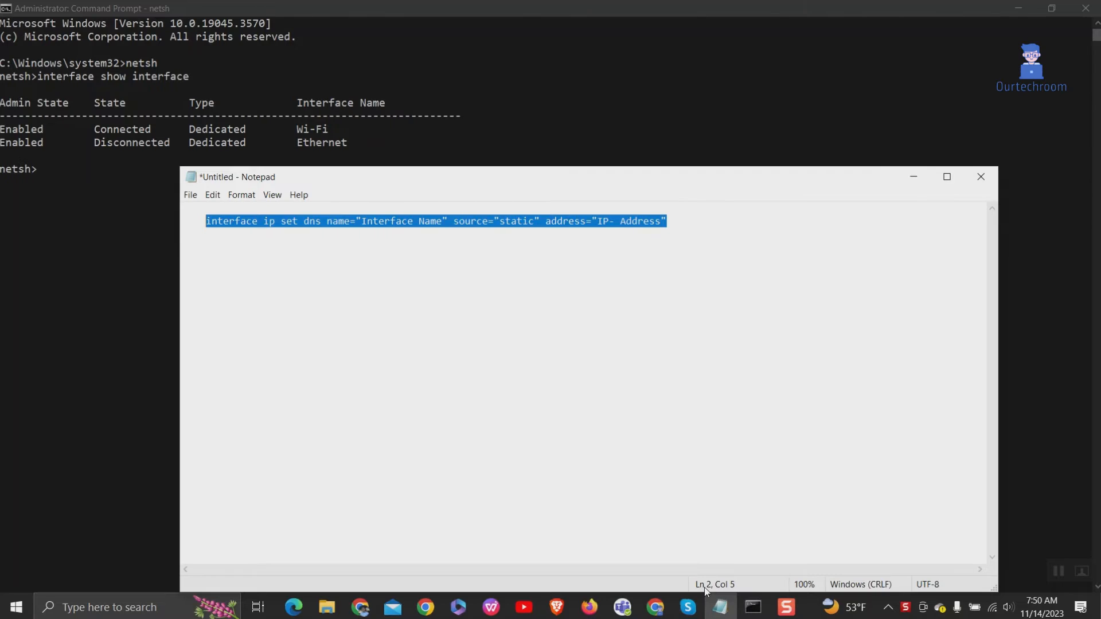
# Step: Run the set dns command with name "Wi-Fi" and static address 8.8.8.8
pyautogui.click(103, 168)
pyautogui.rightClick(81, 181)
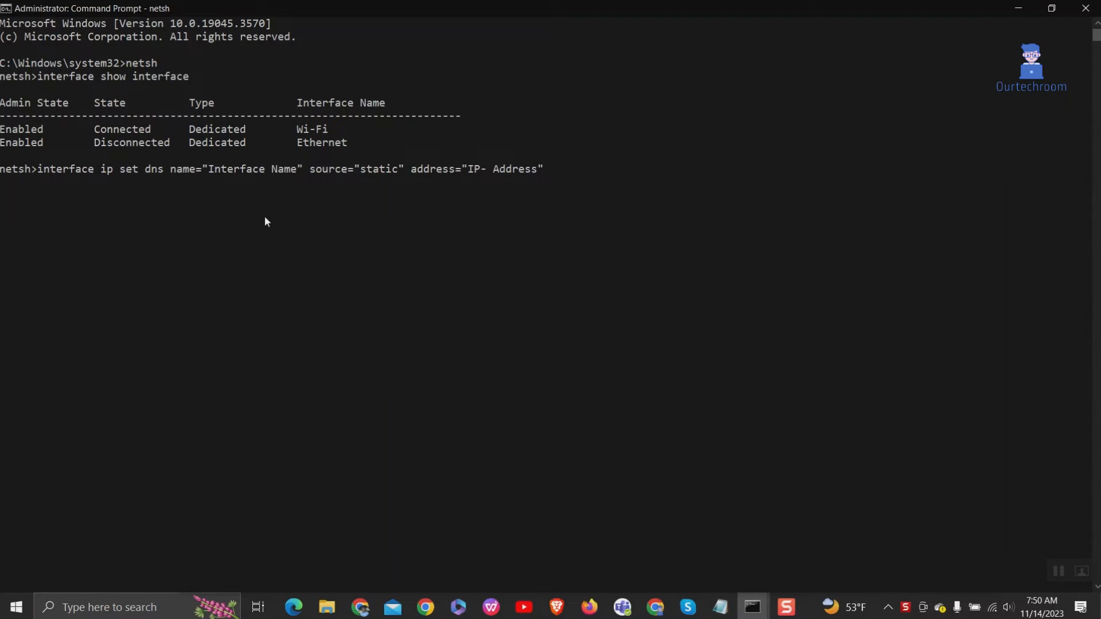
pyautogui.hotkey('ctrl', 'Left')
pyautogui.hotkey('ctrl', 'Left')
pyautogui.hotkey('ctrl', 'Left')
pyautogui.hotkey('ctrl', 'Left')
pyautogui.hotkey('ctrl', 'Left')
pyautogui.press('BackSpace')
pyautogui.press('BackSpace')
pyautogui.press('BackSpace')
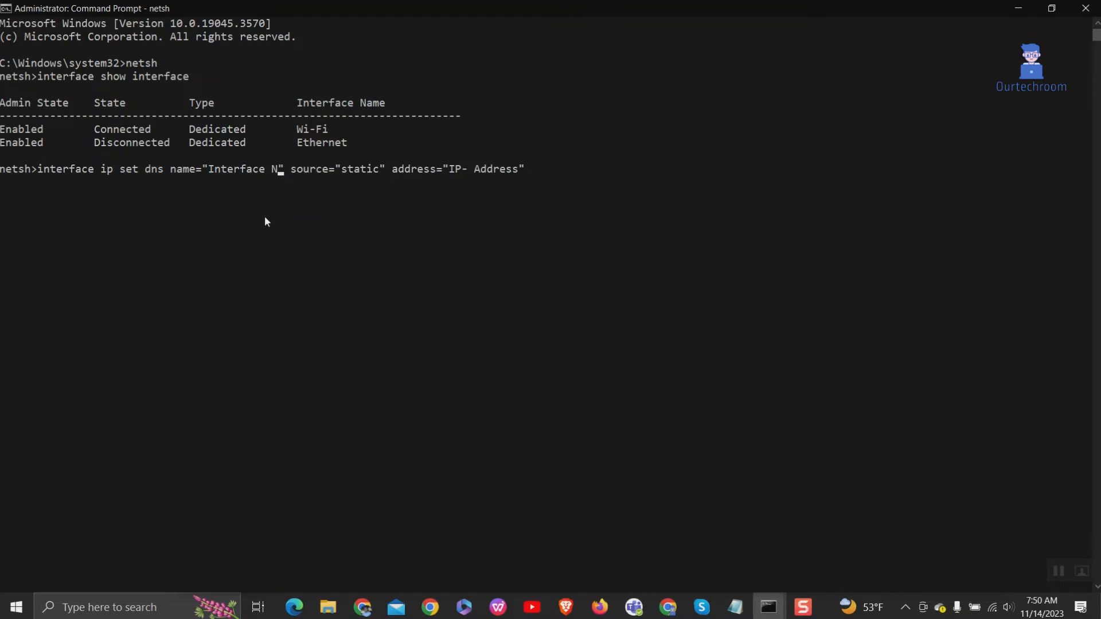
pyautogui.press('BackSpace')
pyautogui.press('BackSpace')
pyautogui.press('BackSpace')
pyautogui.press('BackSpace')
pyautogui.press('BackSpace')
pyautogui.press('BackSpace')
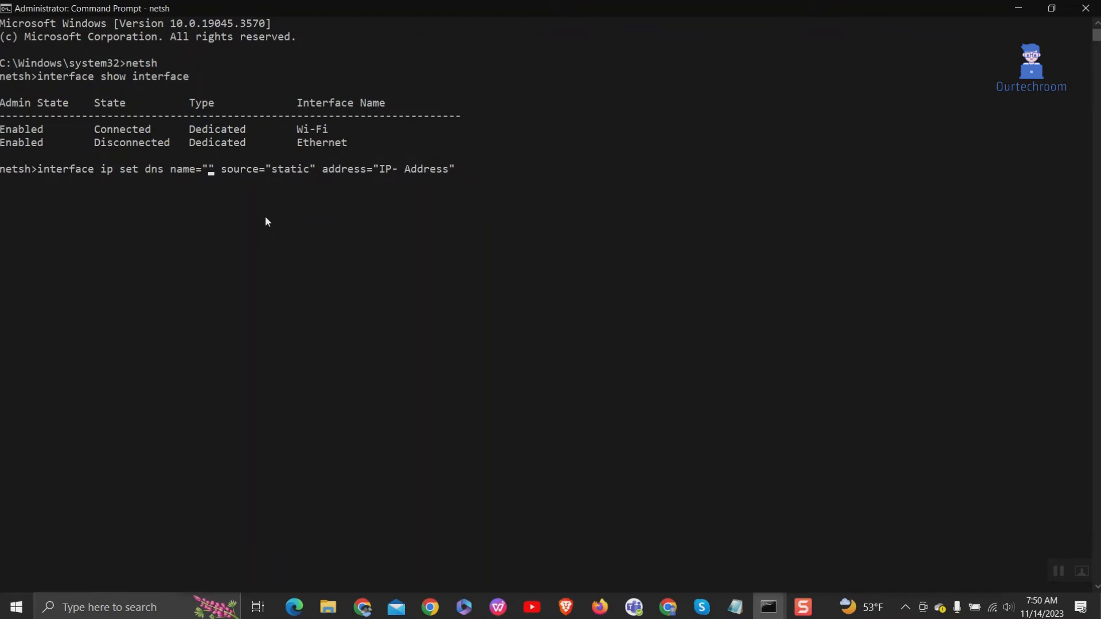
pyautogui.write('Wi-F')
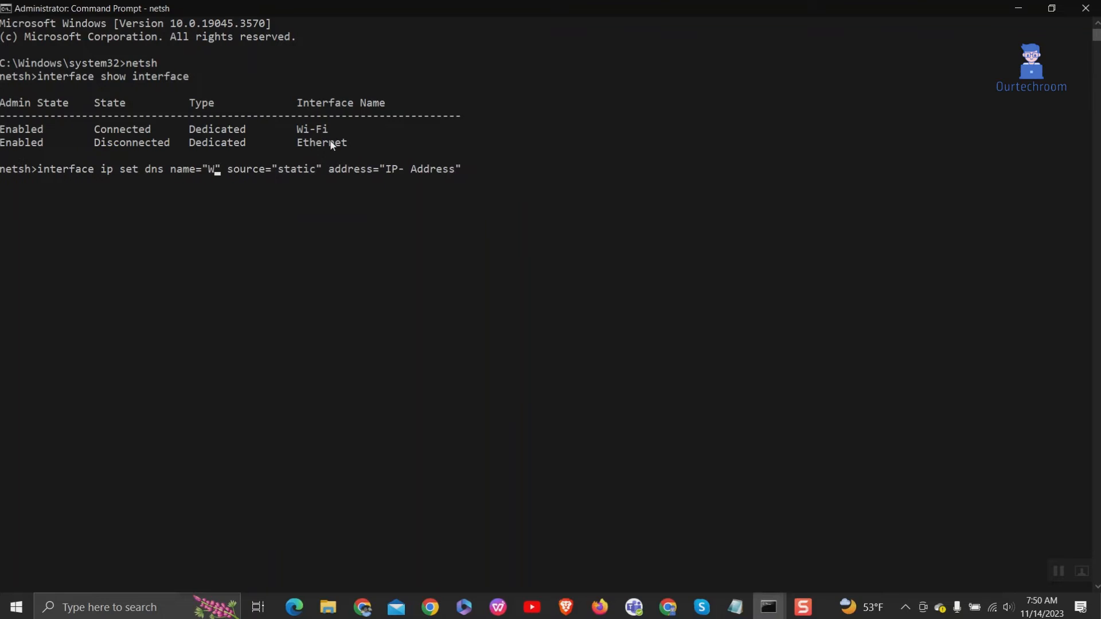
pyautogui.write('i')
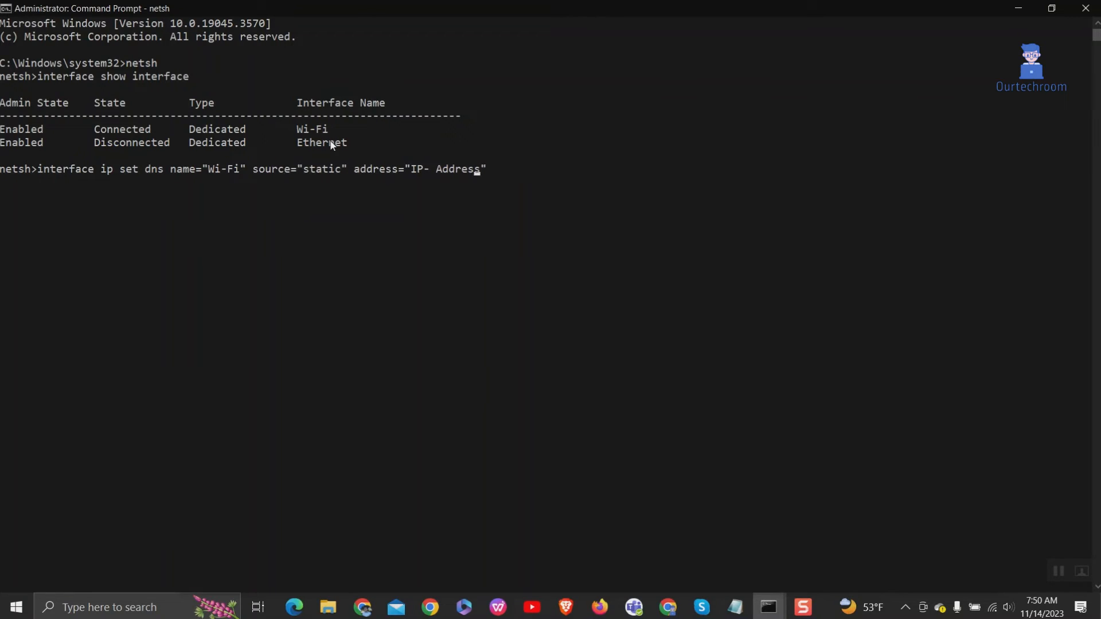
pyautogui.press('BackSpace')
pyautogui.press('BackSpace')
pyautogui.press('BackSpace')
pyautogui.press('BackSpace')
pyautogui.press('BackSpace')
pyautogui.press('BackSpace')
pyautogui.write('8.')
pyautogui.write('8.8.8')
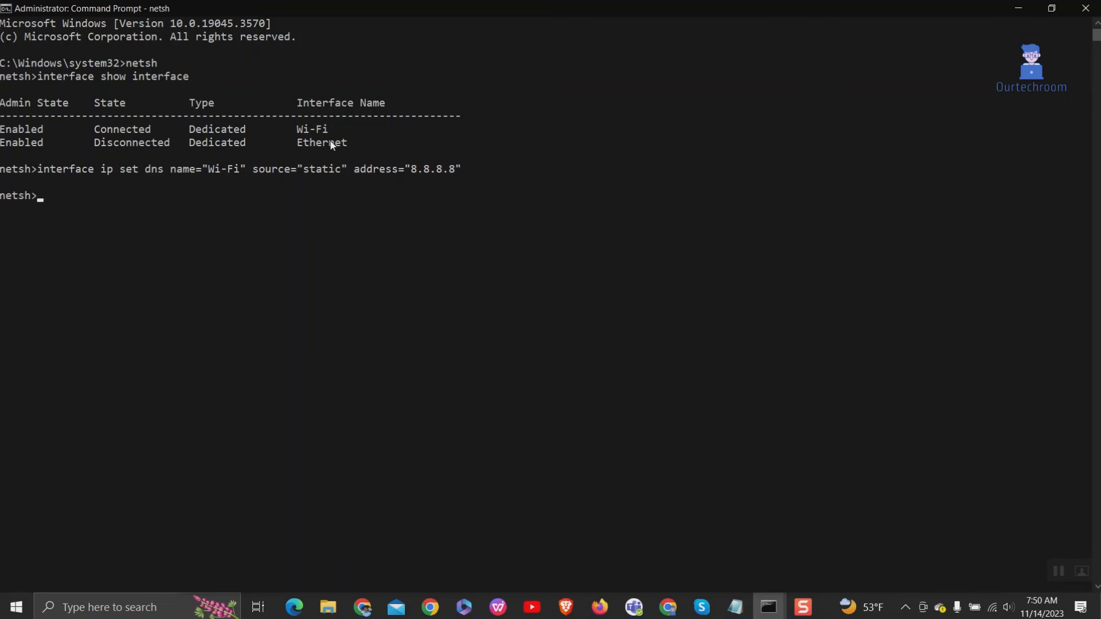
pyautogui.write('in')
pyautogui.write('terface')
pyautogui.write('p sho')
pyautogui.write('w config')
# Step: Run 'interface ip show config' and highlight 8.8.8.8 as the Wi-Fi DNS server
pyautogui.press('Return')
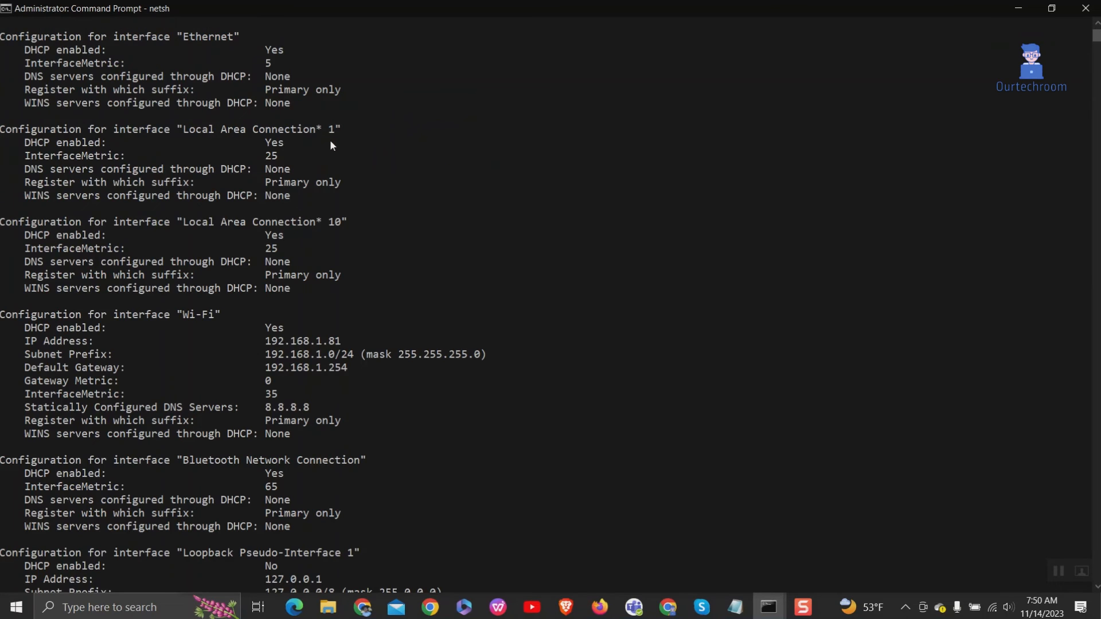
pyautogui.scroll(-3, 408, 390)
pyautogui.scroll(-3, 408, 390)
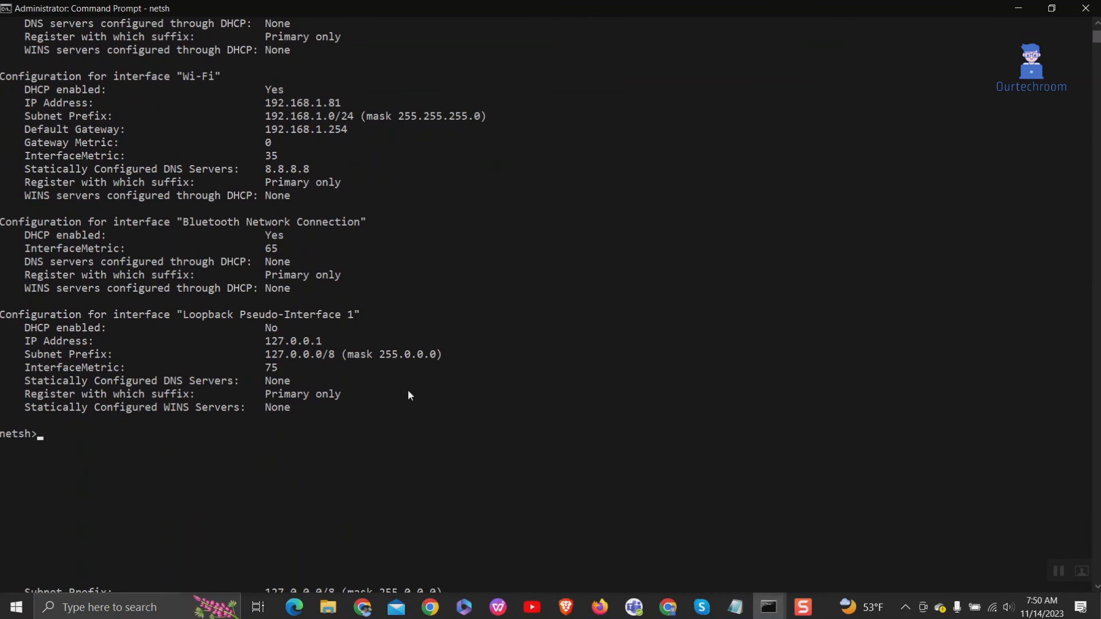
pyautogui.scroll(3, 408, 390)
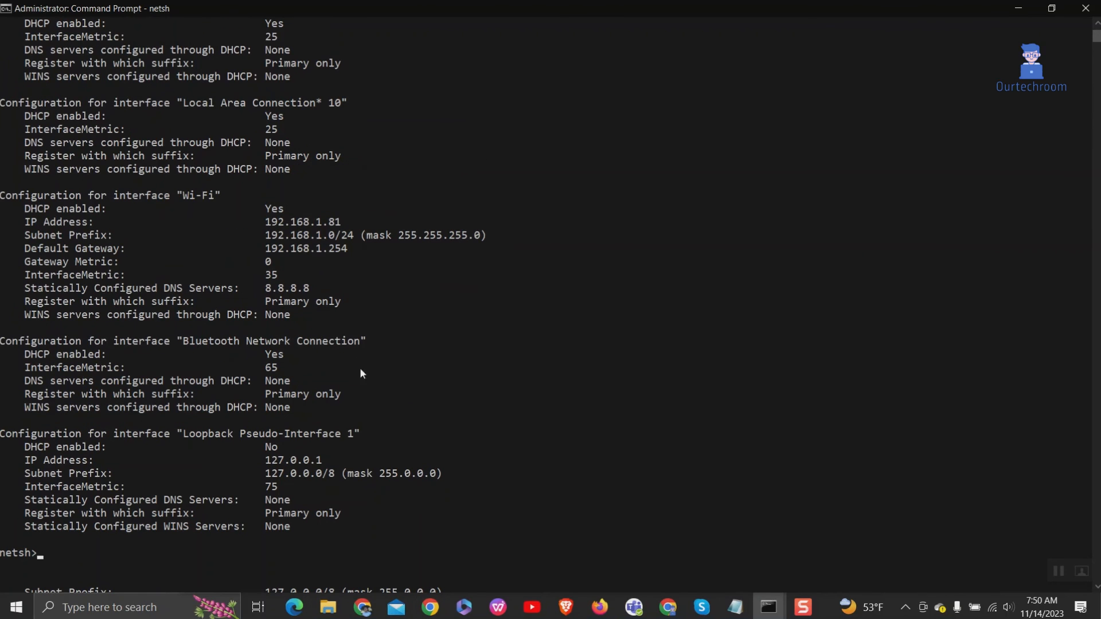
pyautogui.moveTo(262, 288); pyautogui.dragTo(316, 293)
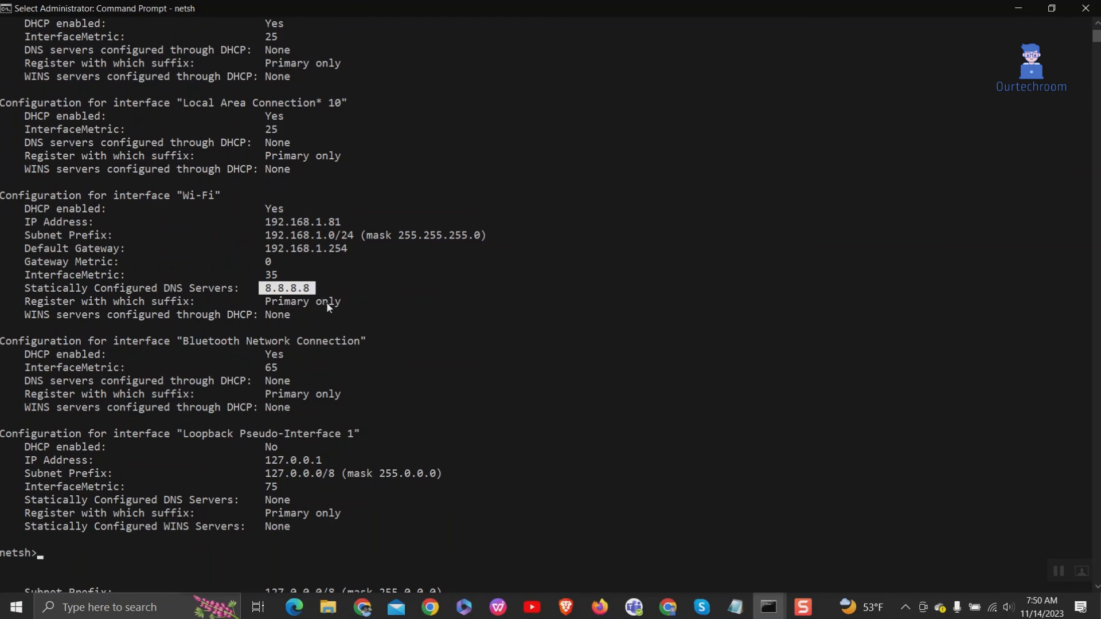
pyautogui.scroll(3, 332, 308)
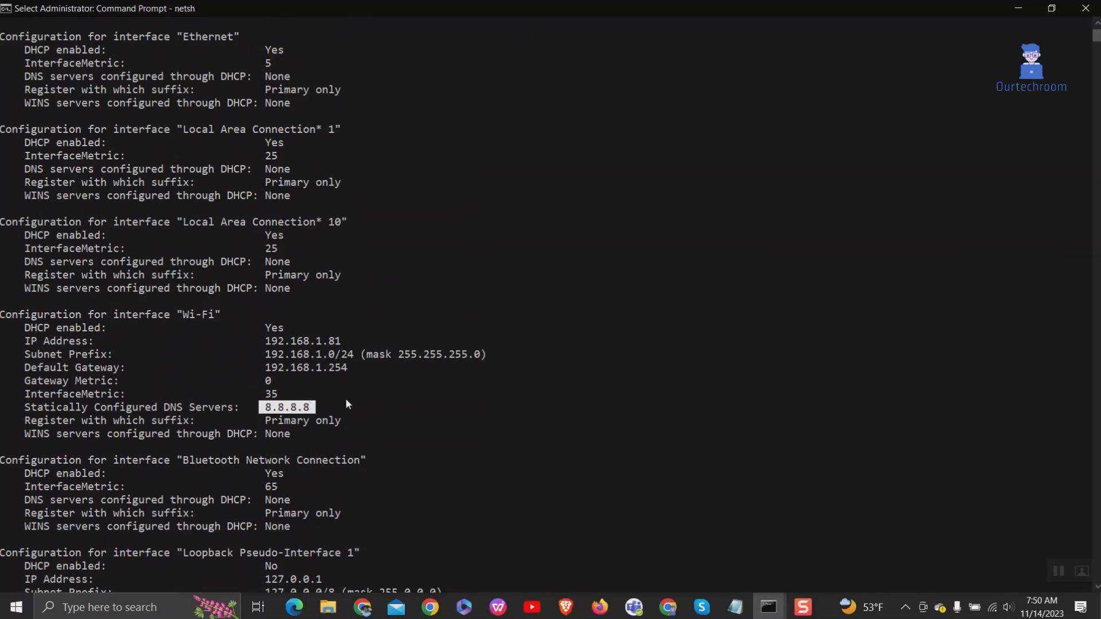